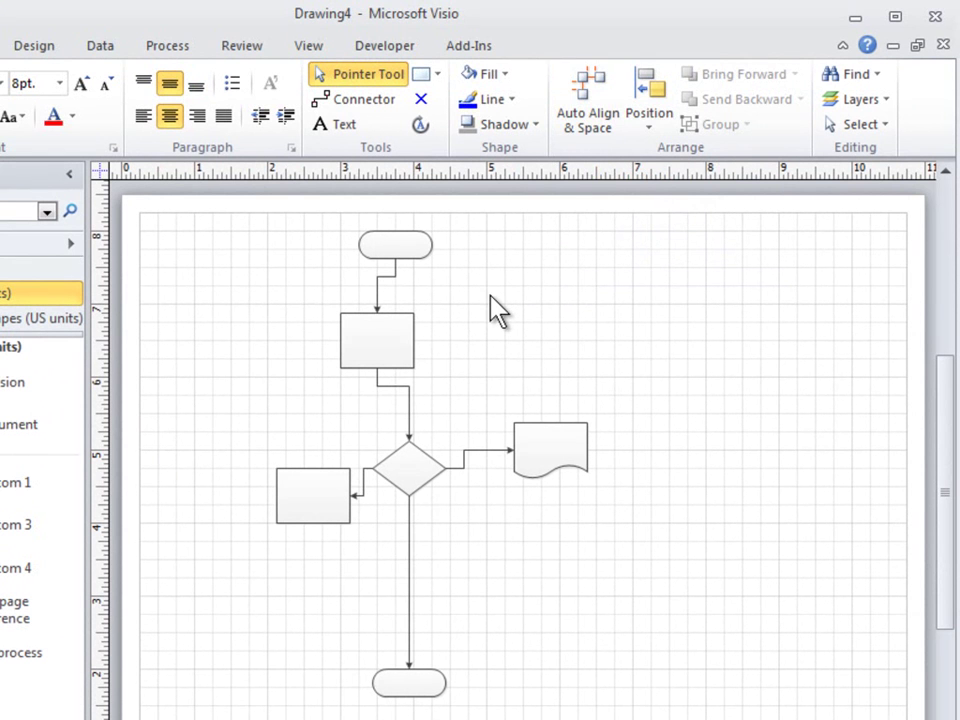
Run Auto Align & Space on the six-shape flowchart to straighten and evenly space it.
click(590, 115)
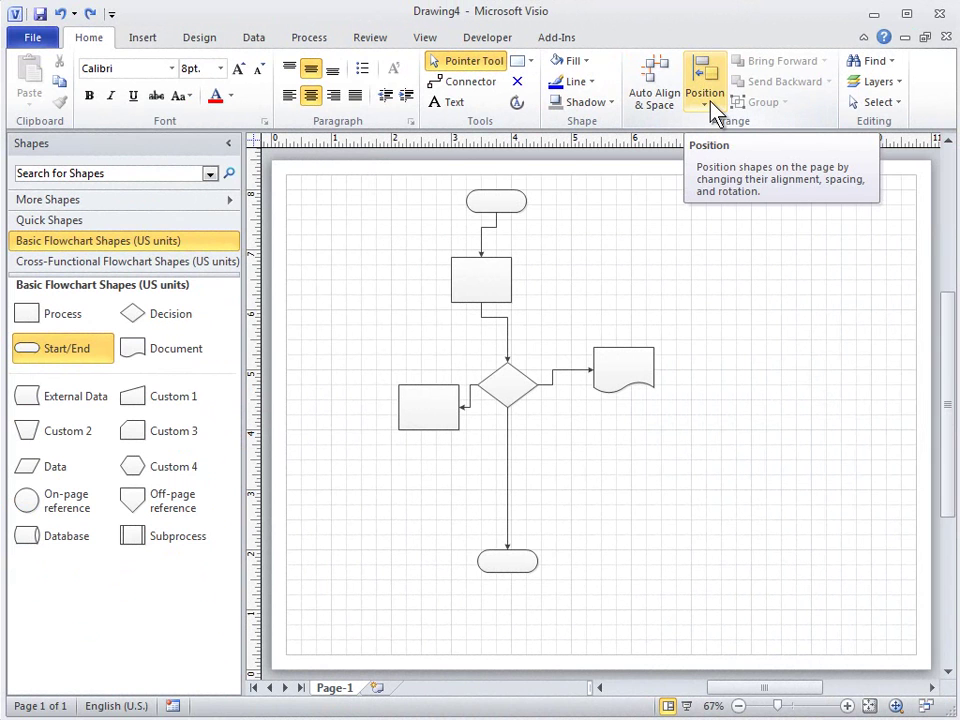
Select the left process box, decision diamond and document shape, then show the Align Shapes commands.
click(710, 100)
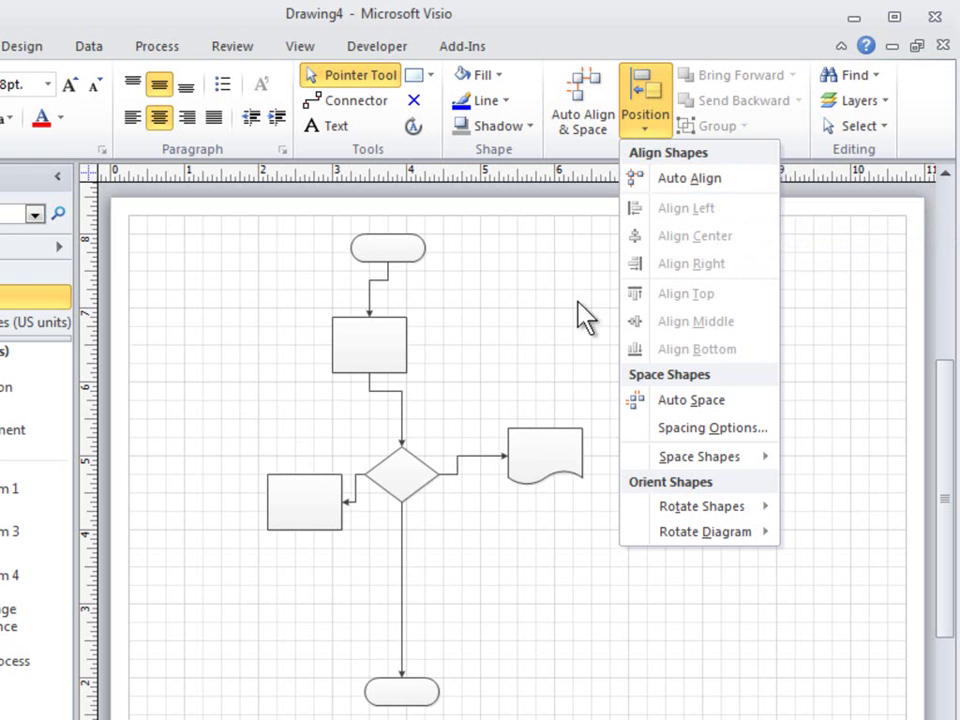
click(497, 358)
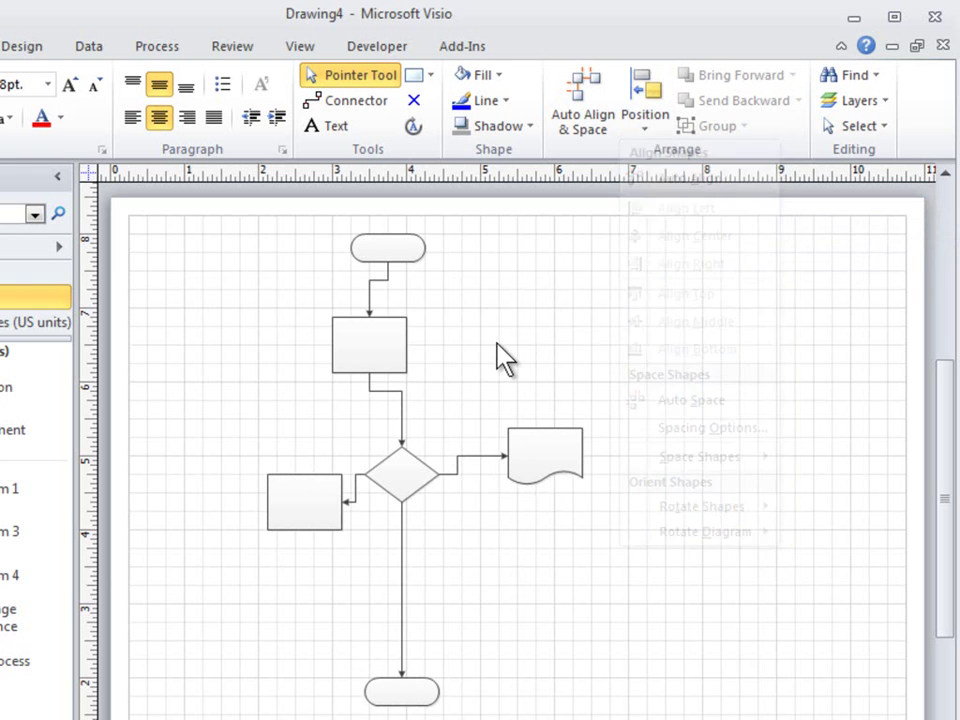
click(300, 504)
shift+click(414, 486)
shift+click(545, 462)
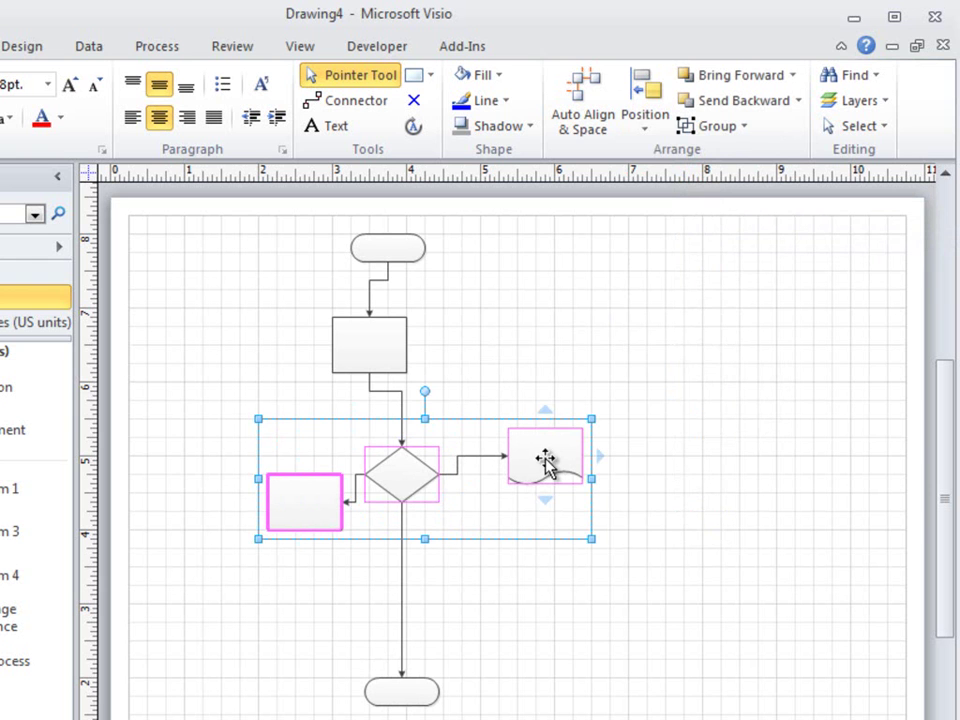
click(648, 118)
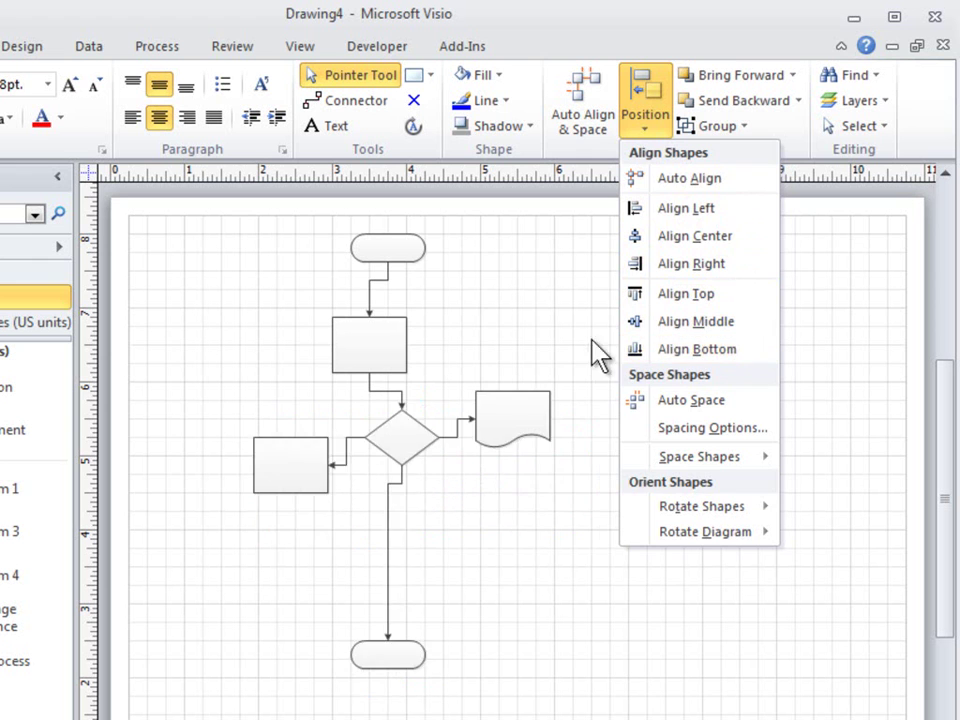
Review the 0.5 in. distance-between-shapes setting in Position > Spacing Options.
click(560, 340)
click(527, 347)
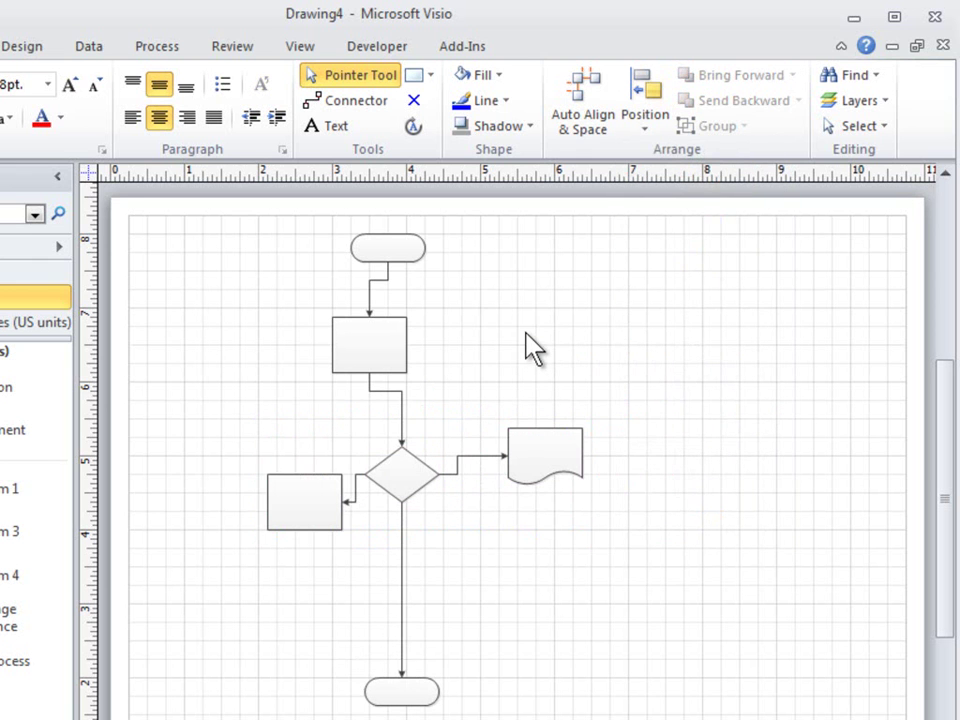
click(645, 118)
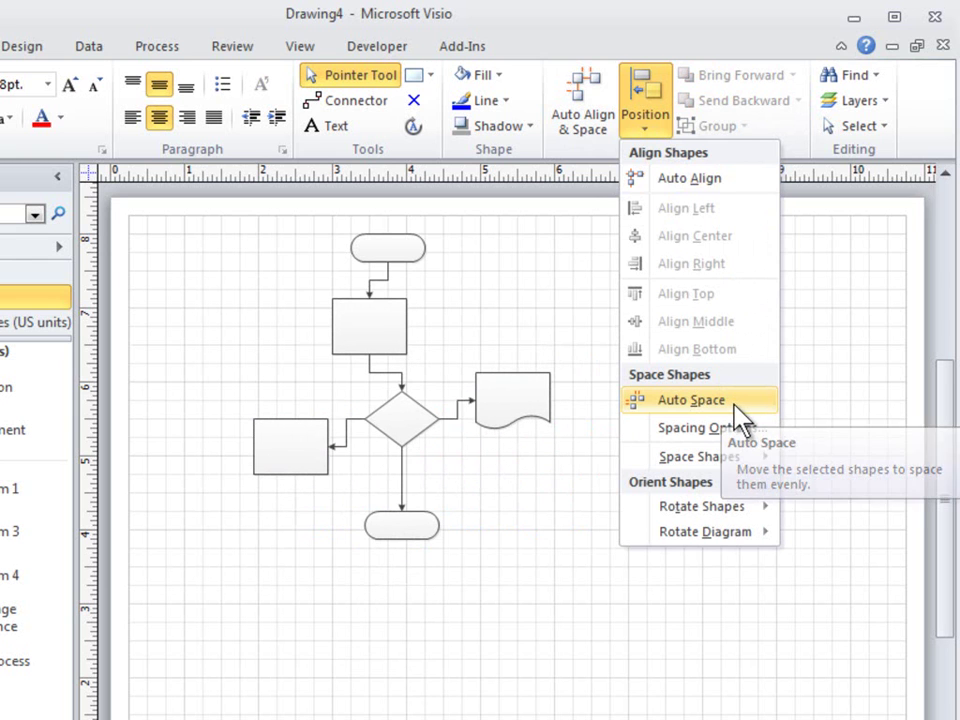
click(712, 428)
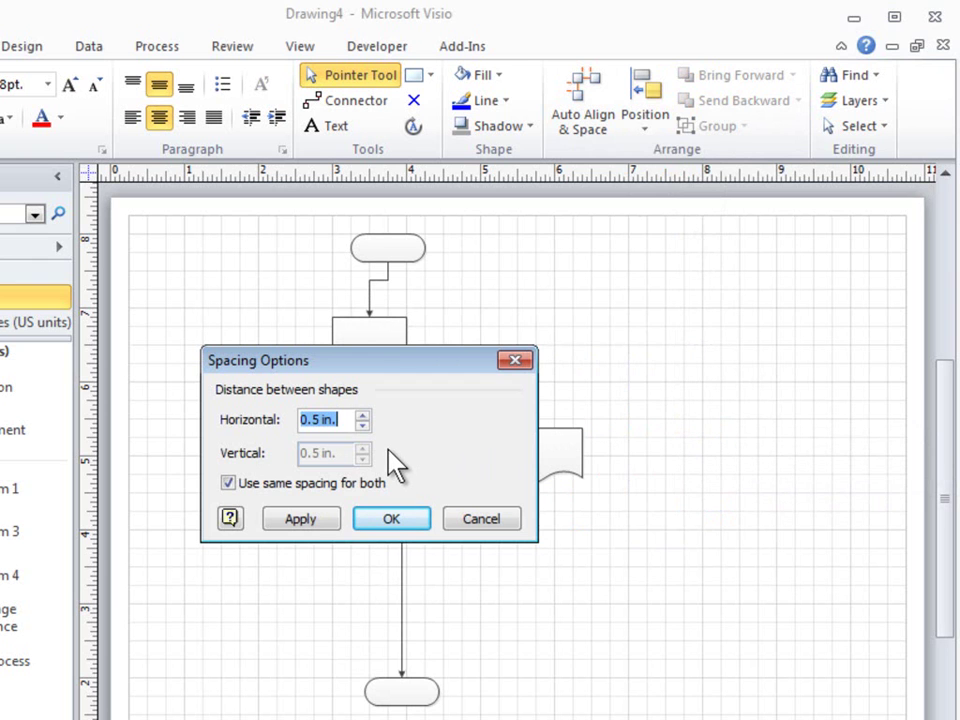
click(489, 522)
Reselect the left box, diamond and document and view the Space Shapes distribution choices.
click(305, 508)
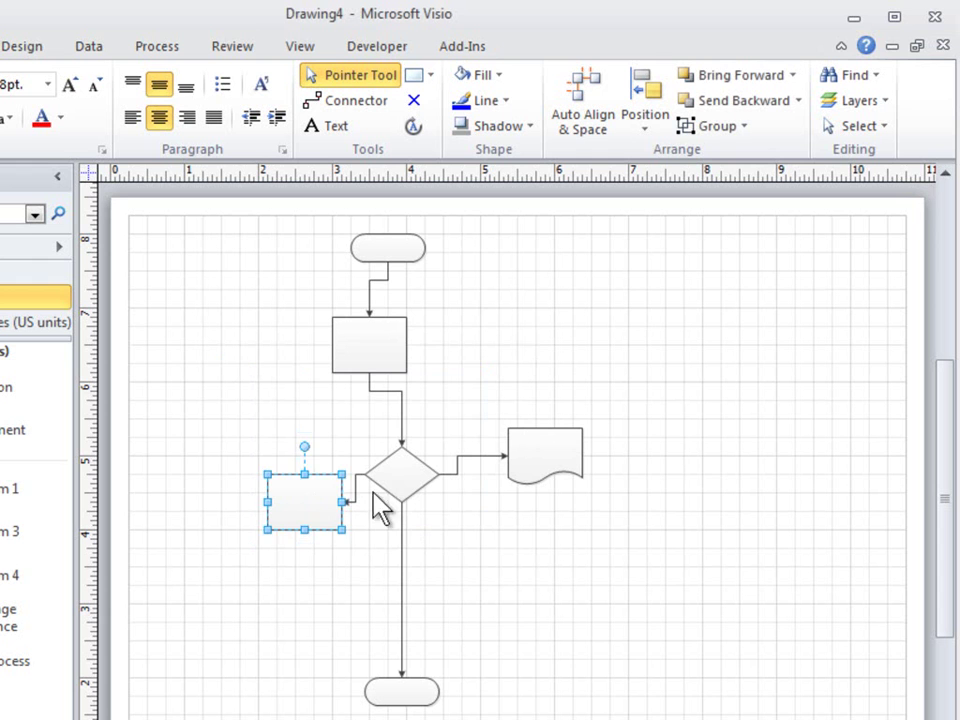
shift+click(396, 481)
shift+click(540, 462)
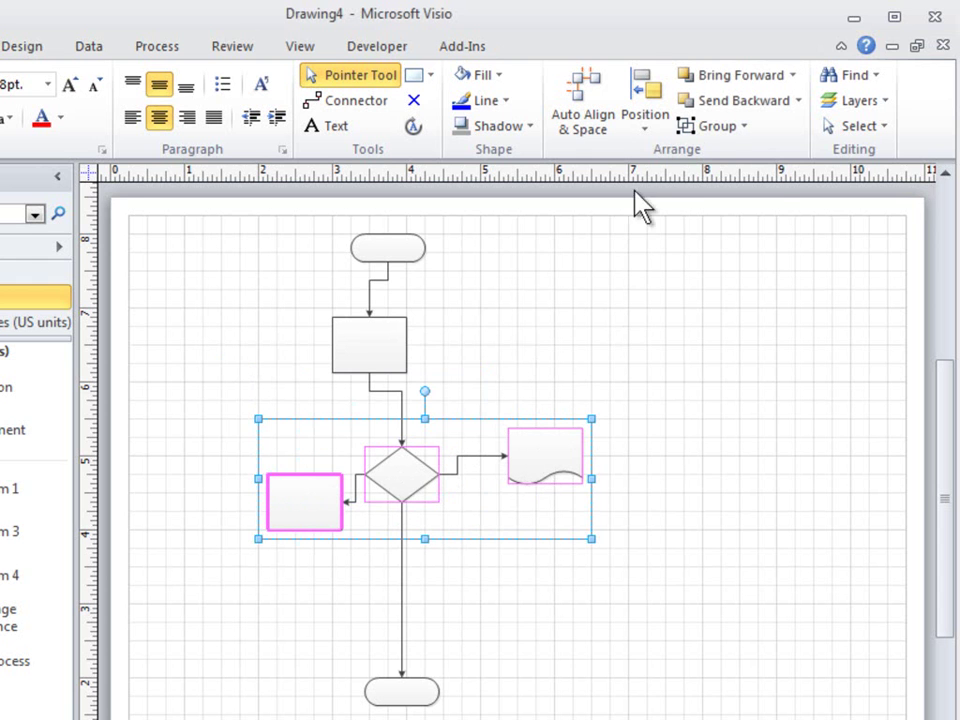
click(660, 130)
mouse_move(720, 460)
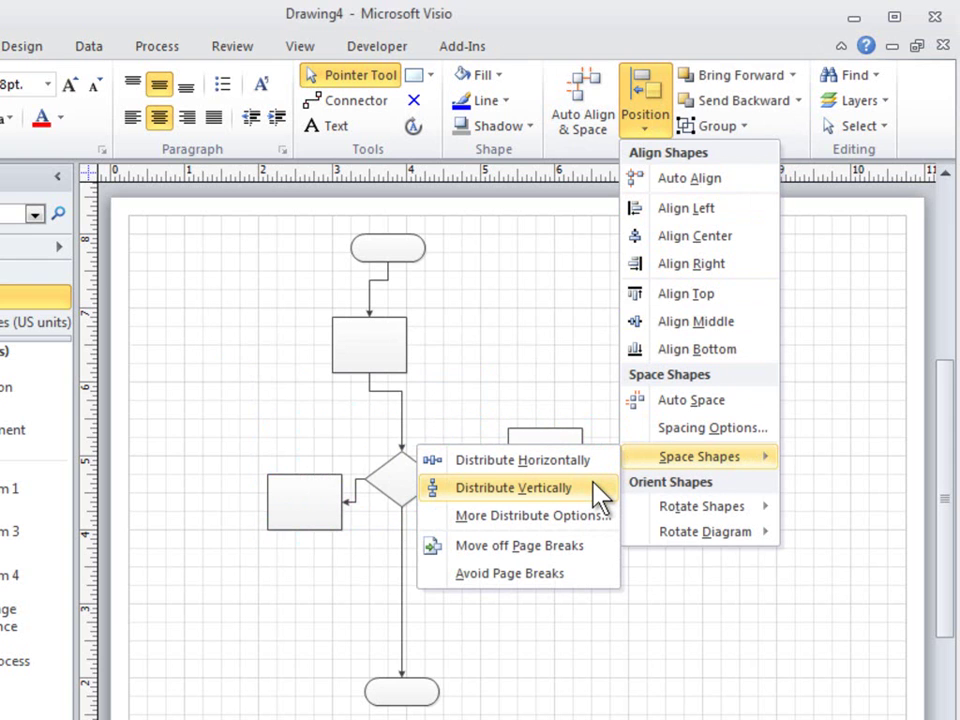
Drag the left process box onto the left page break and check the Avoid Page Breaks option.
click(317, 613)
click(279, 578)
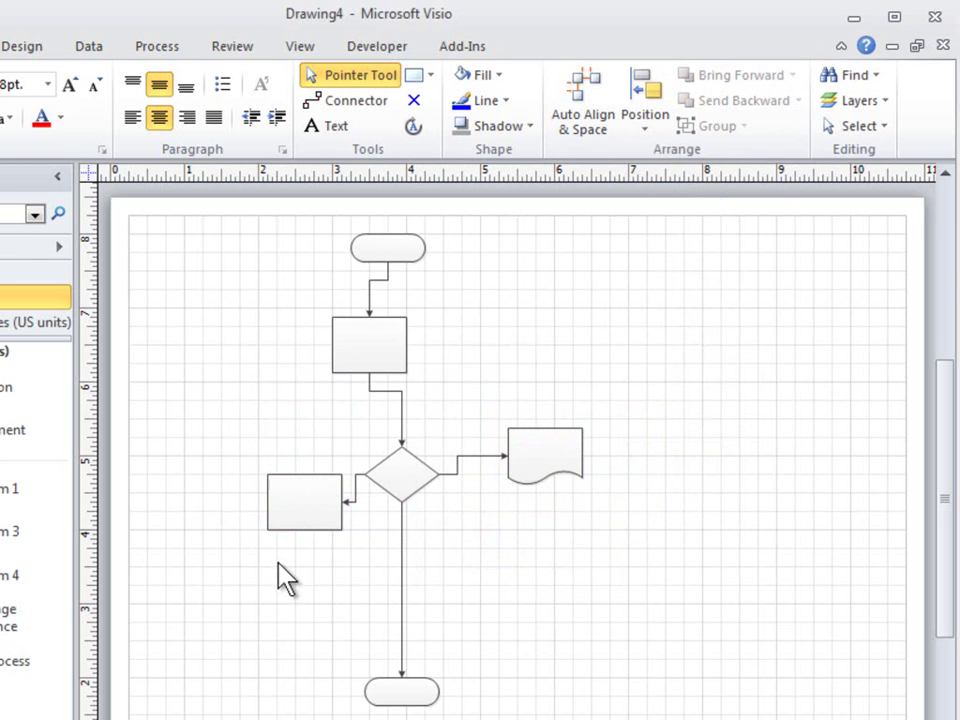
drag(305, 525, 176, 480)
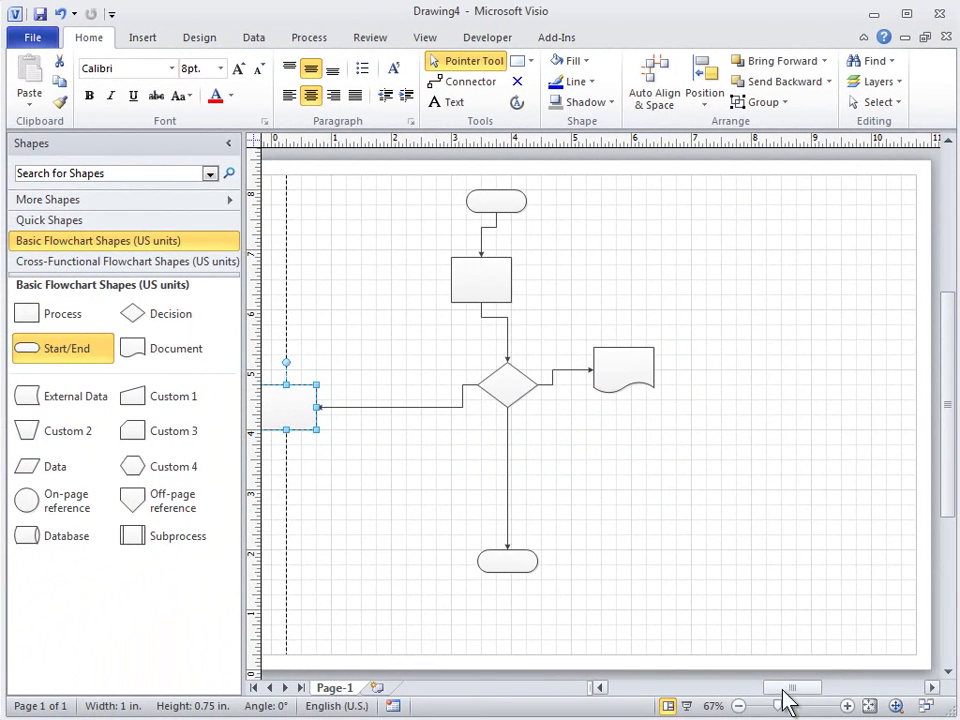
drag(786, 696, 780, 696)
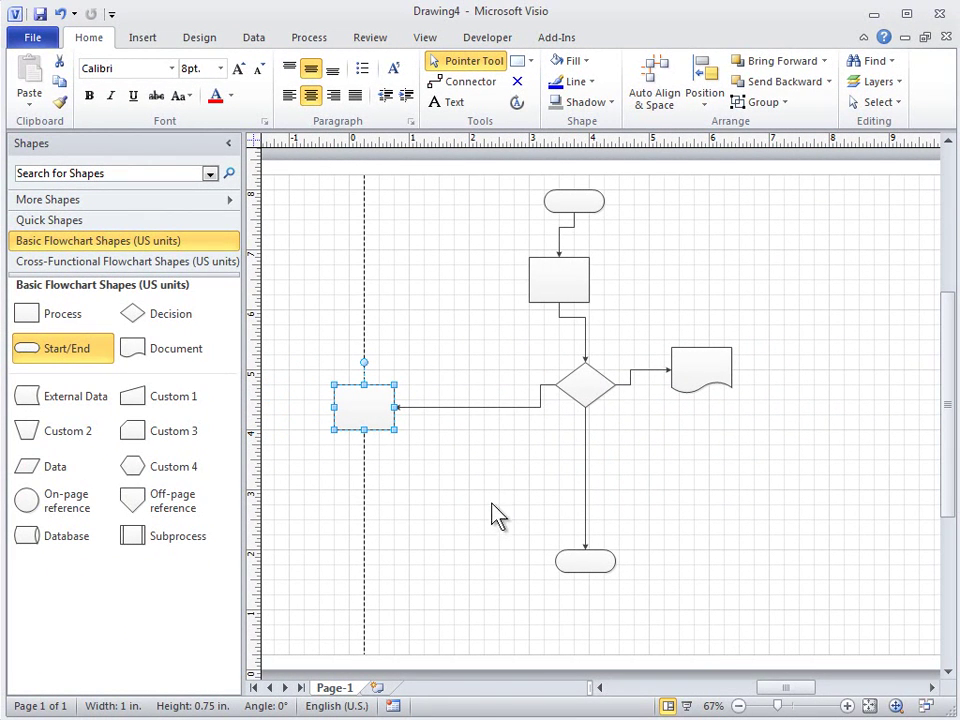
click(707, 105)
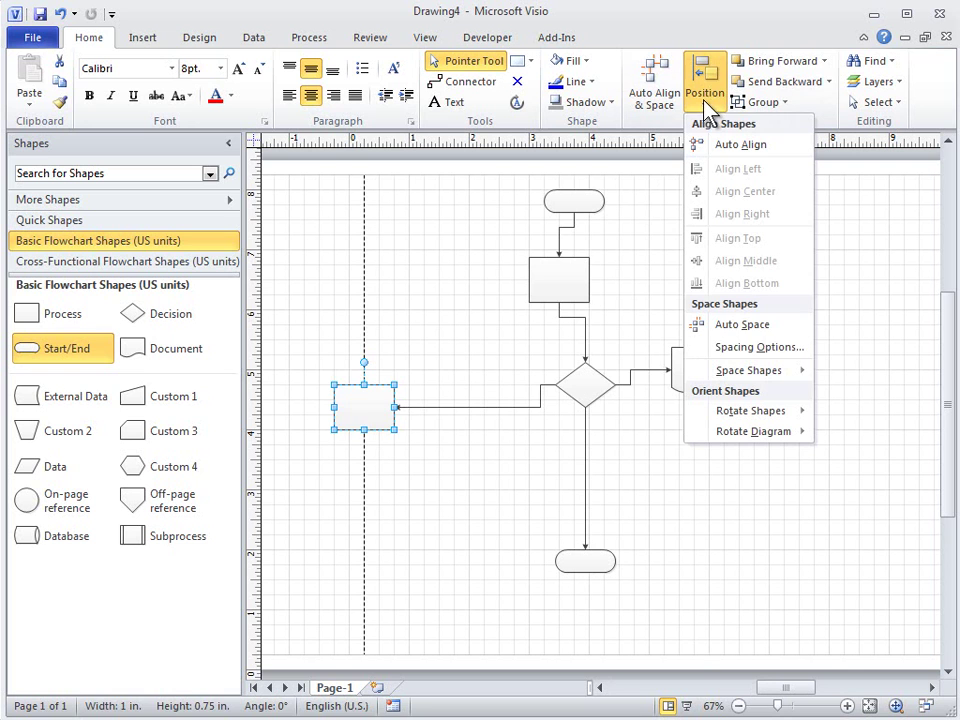
mouse_move(741, 370)
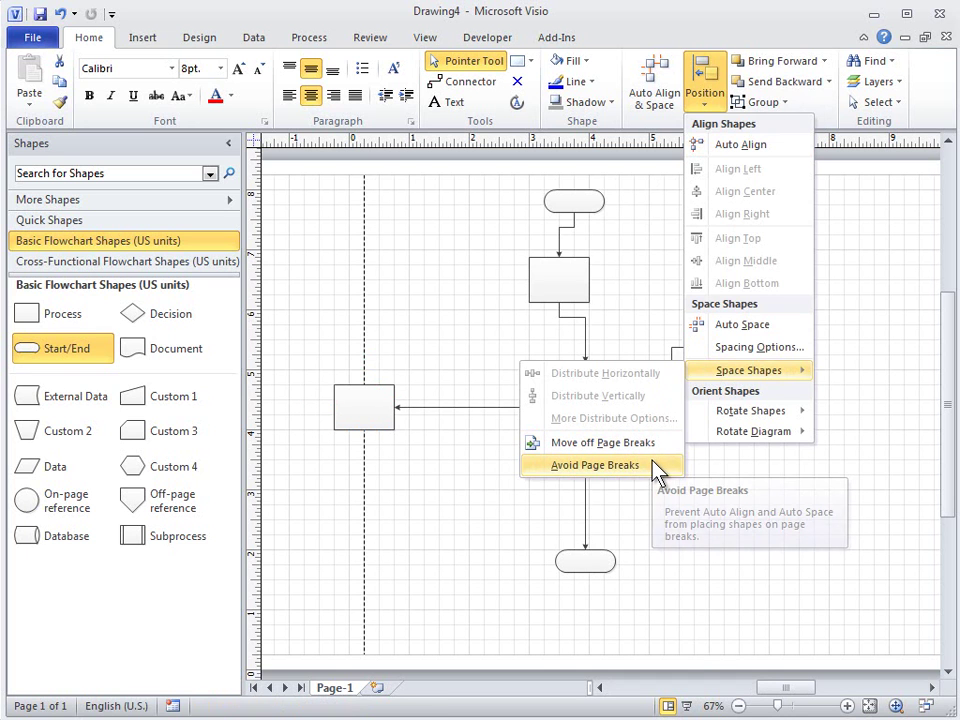
click(600, 465)
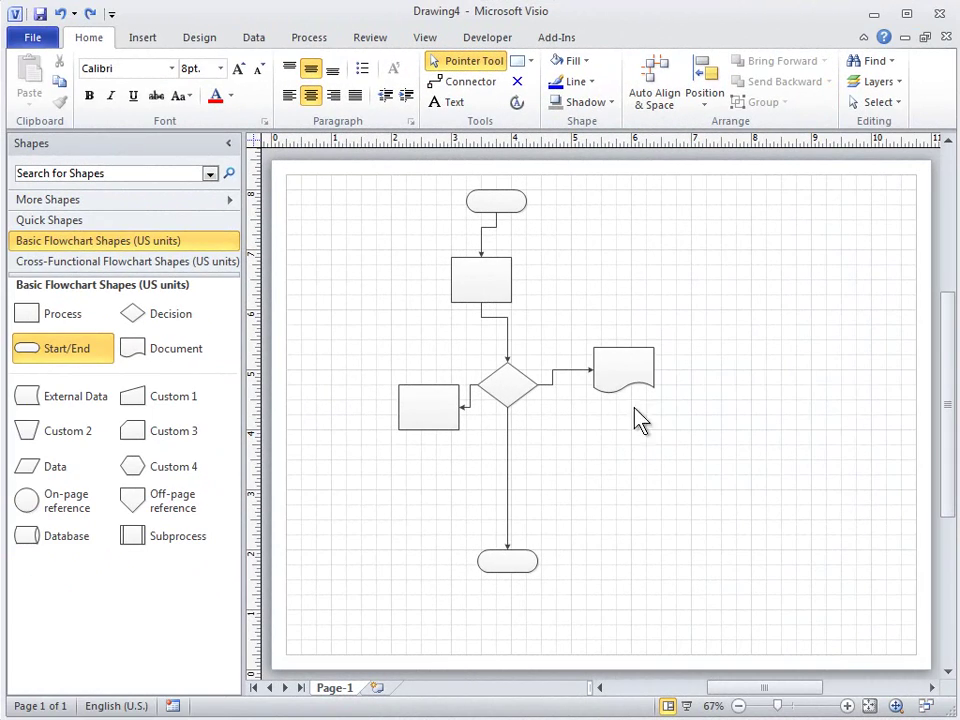
click(627, 377)
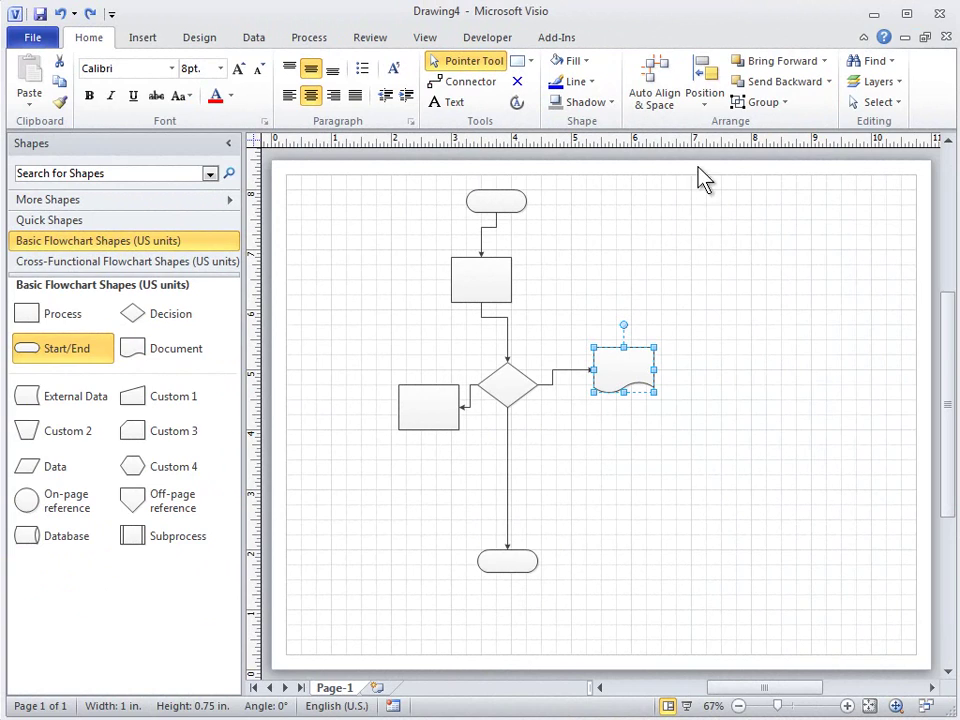
click(704, 95)
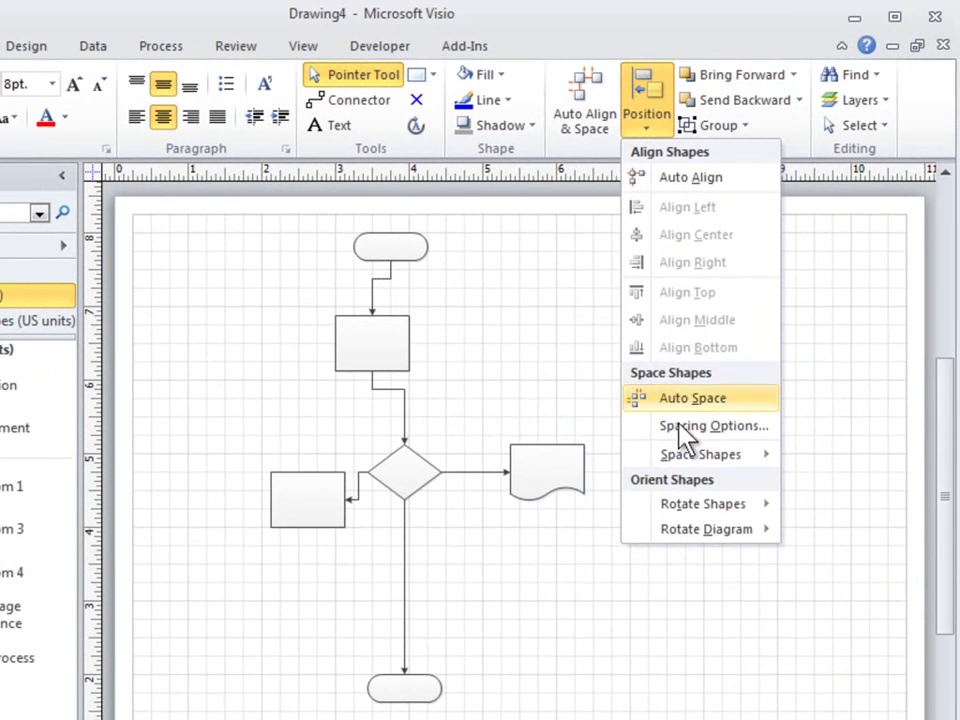
mouse_move(714, 498)
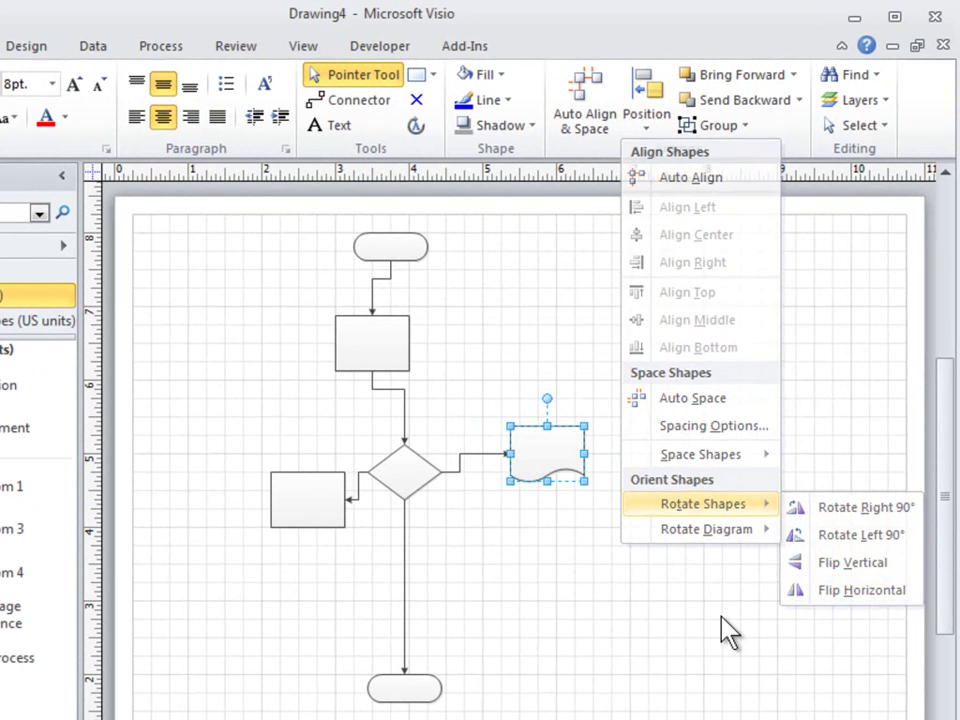
click(501, 566)
click(495, 540)
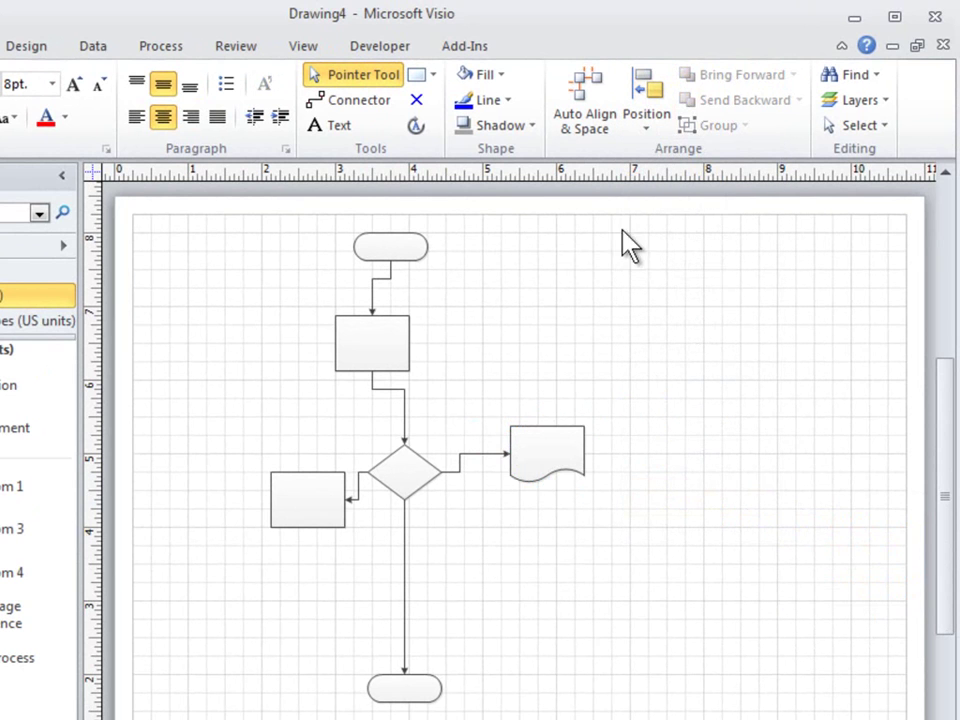
click(644, 125)
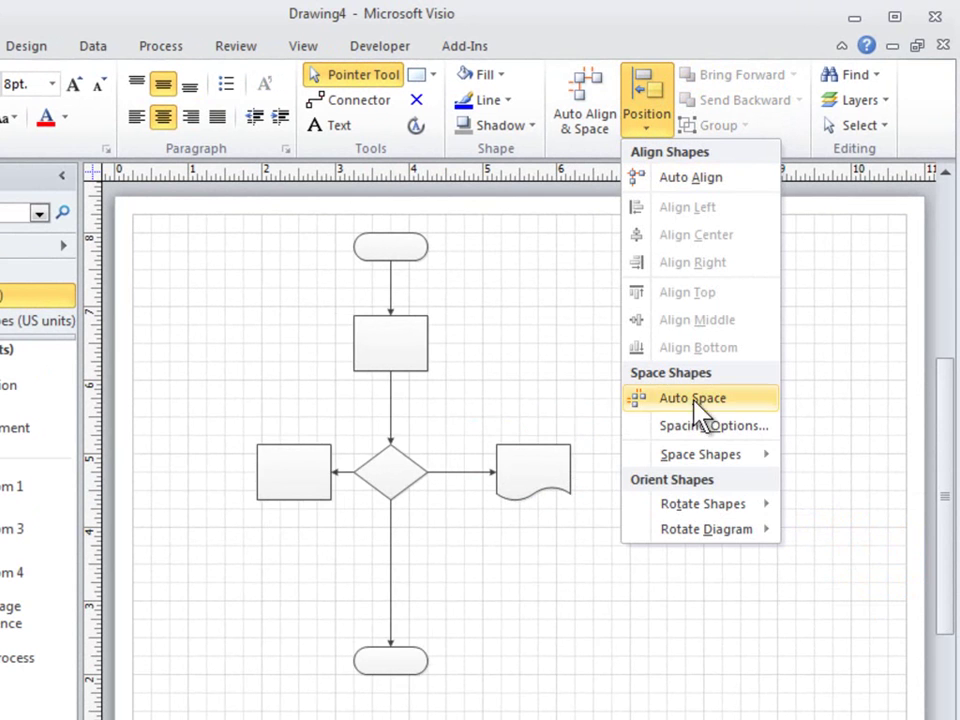
mouse_move(700, 541)
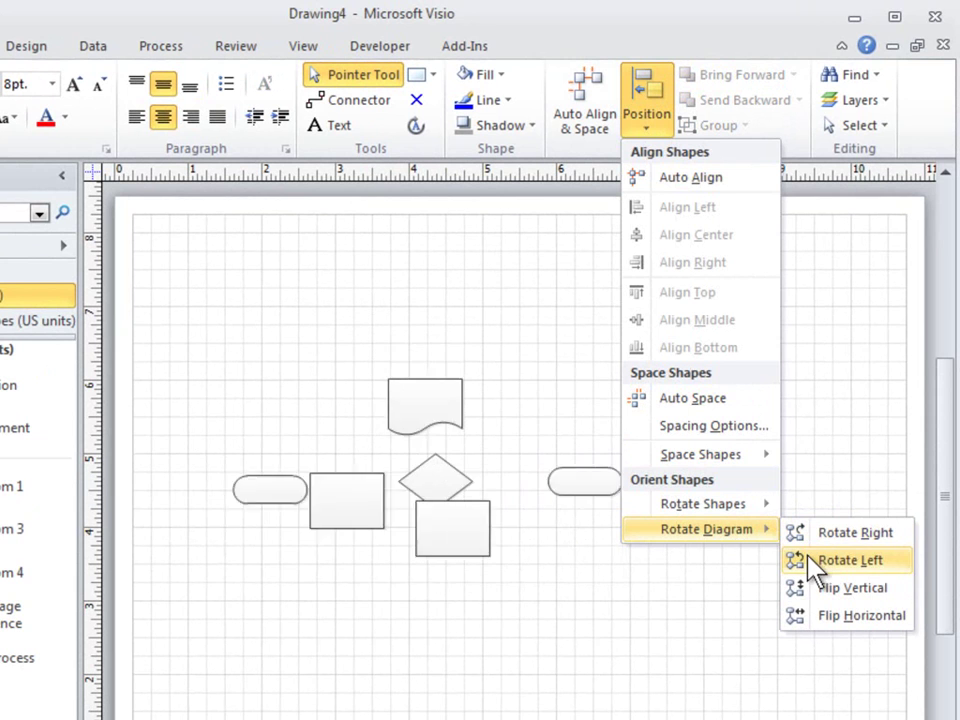
click(822, 616)
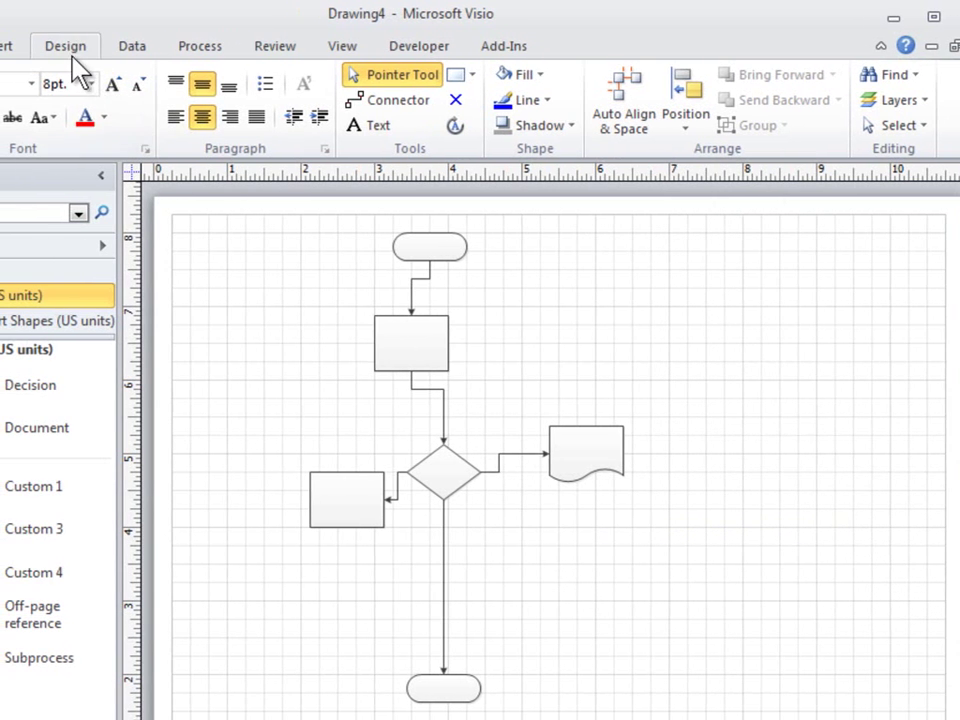
Preview the automatic layout styles under Design > Re-Layout Page.
click(62, 50)
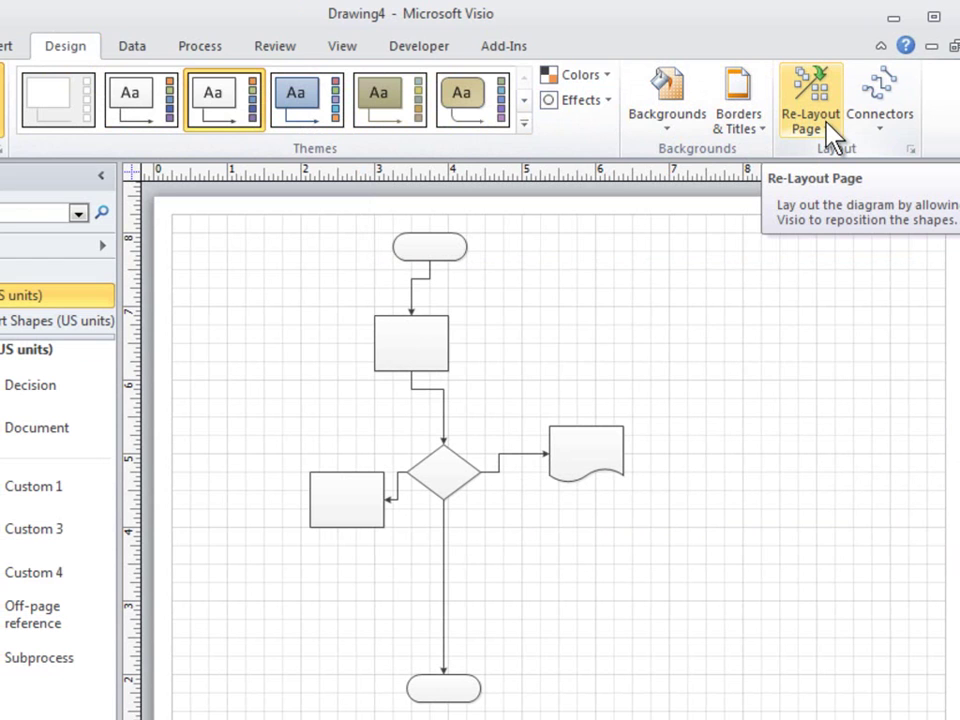
click(826, 130)
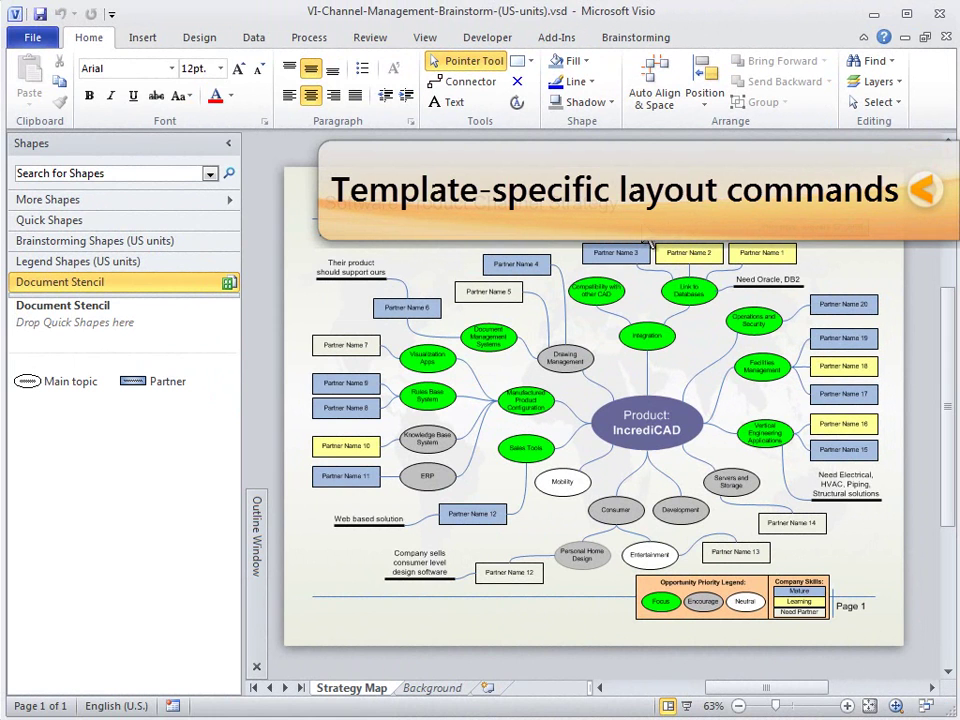
Show the Brainstorming tab's topic and layout tools for the Software Product Channel Strategy map.
click(670, 40)
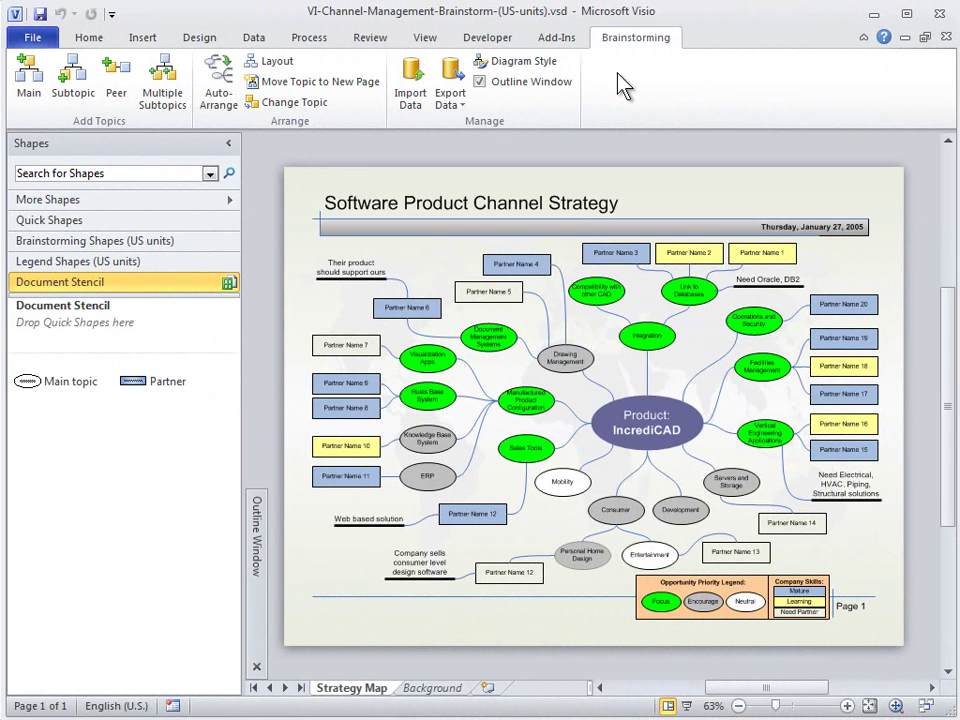